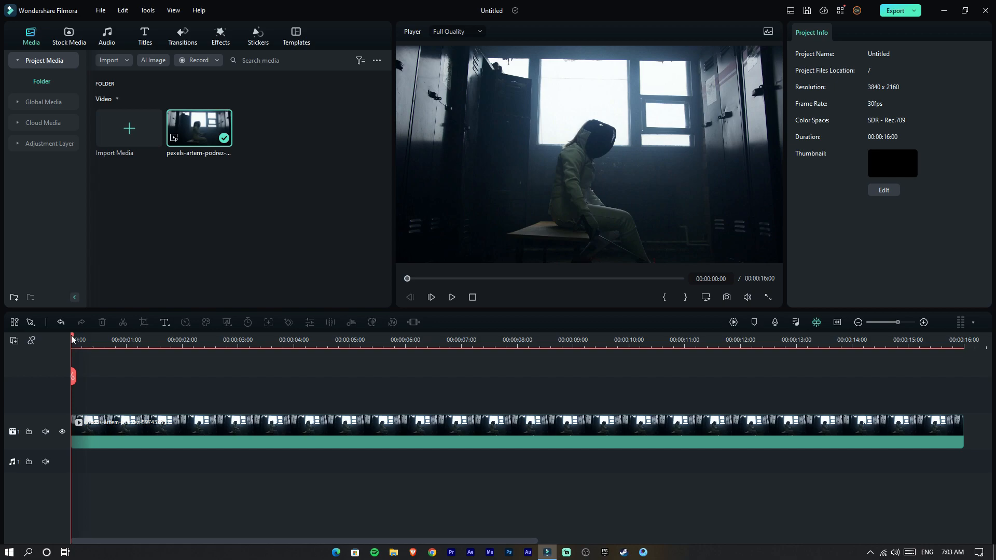
- Place an adjustment layer above the video clip, extend it to the clip's 16-second end, and set the track height to Normal
left_click_drag(73, 340, 32, 344)
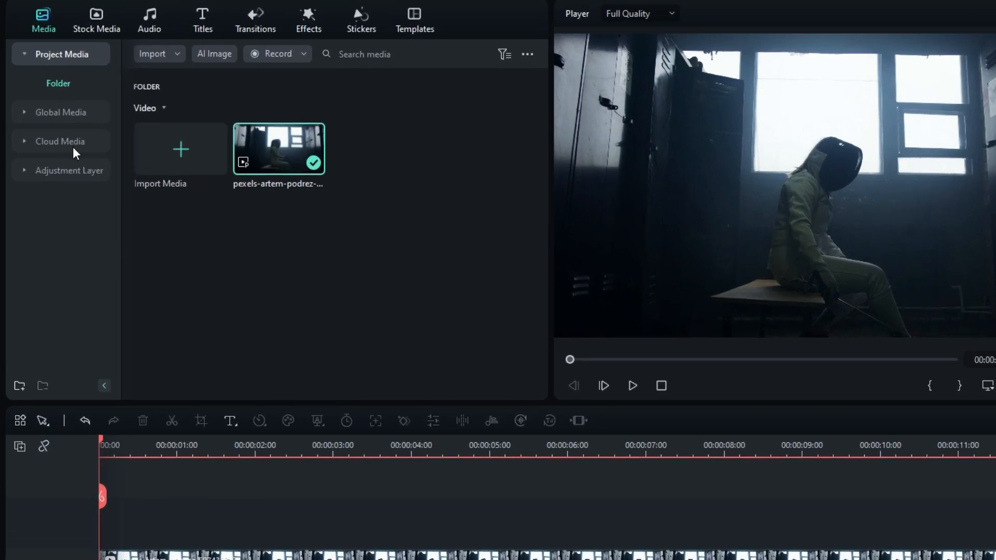
left_click(73, 171)
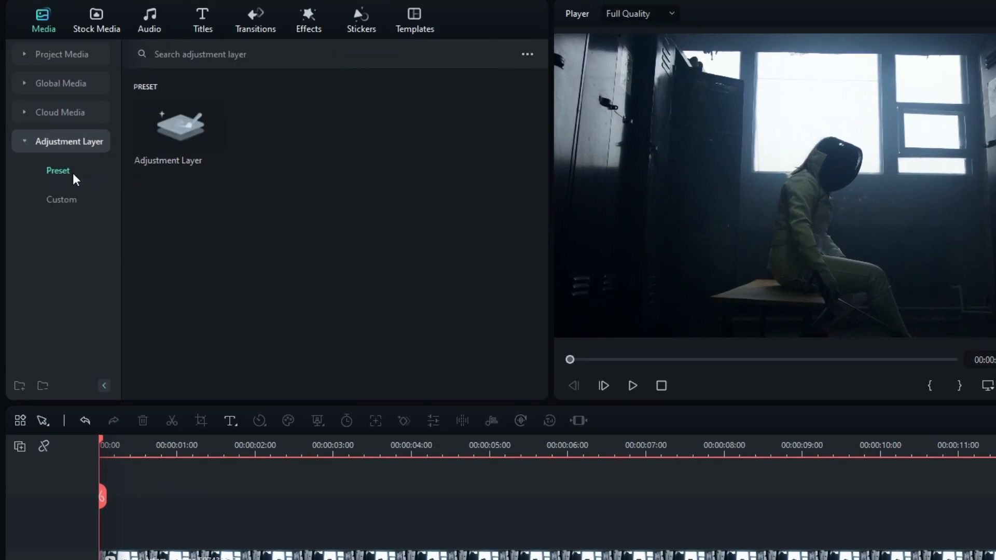
left_click_drag(155, 127, 221, 334)
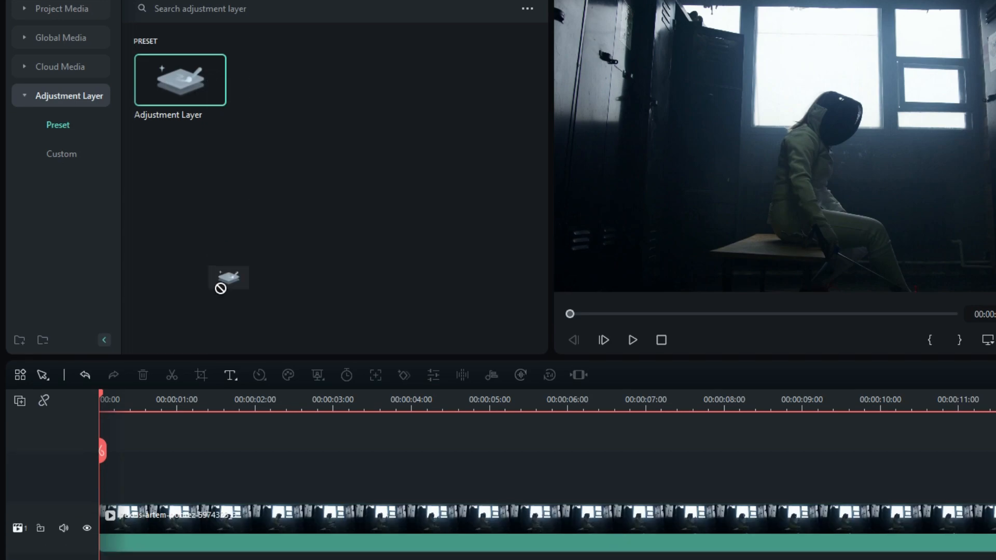
left_click_drag(221, 288, 104, 483)
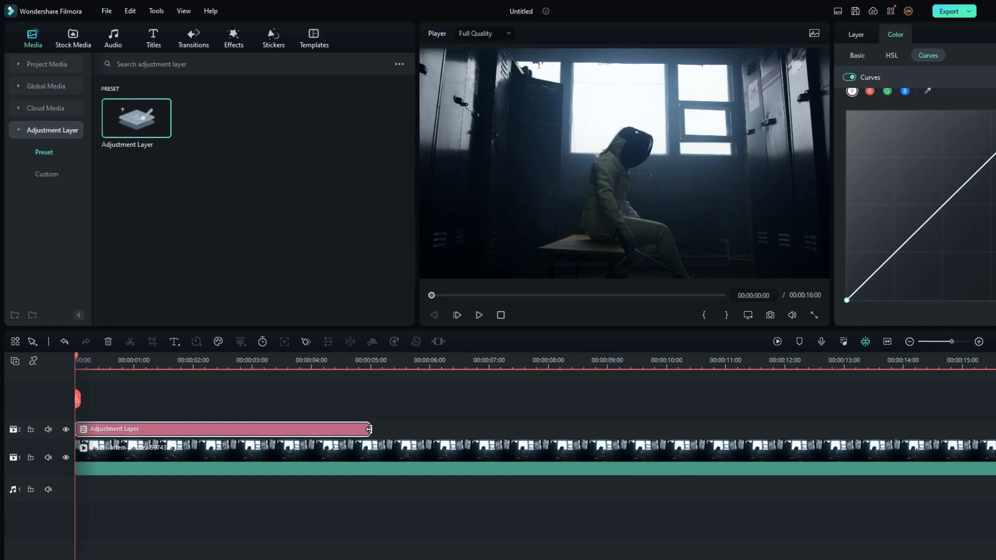
left_click_drag(369, 430, 994, 434)
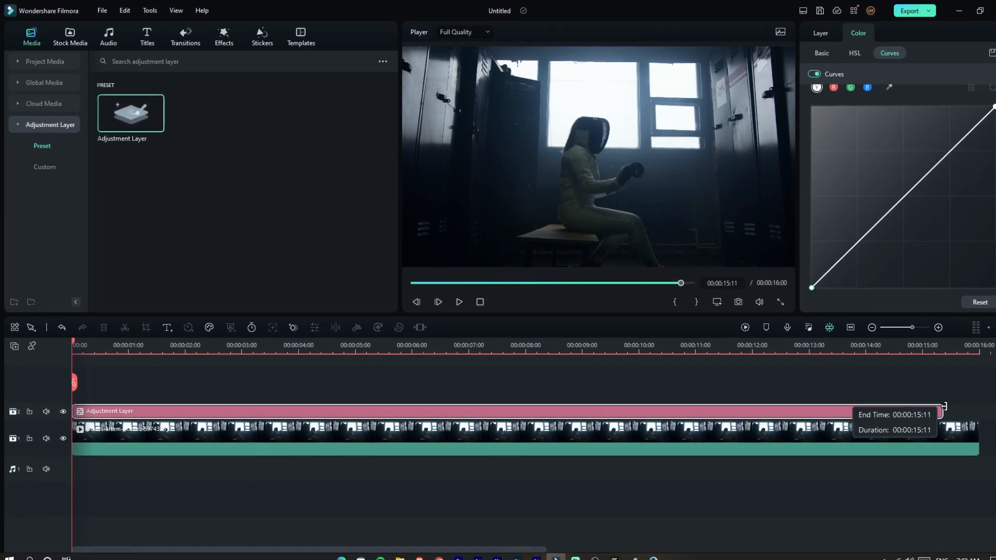
right_click(63, 441)
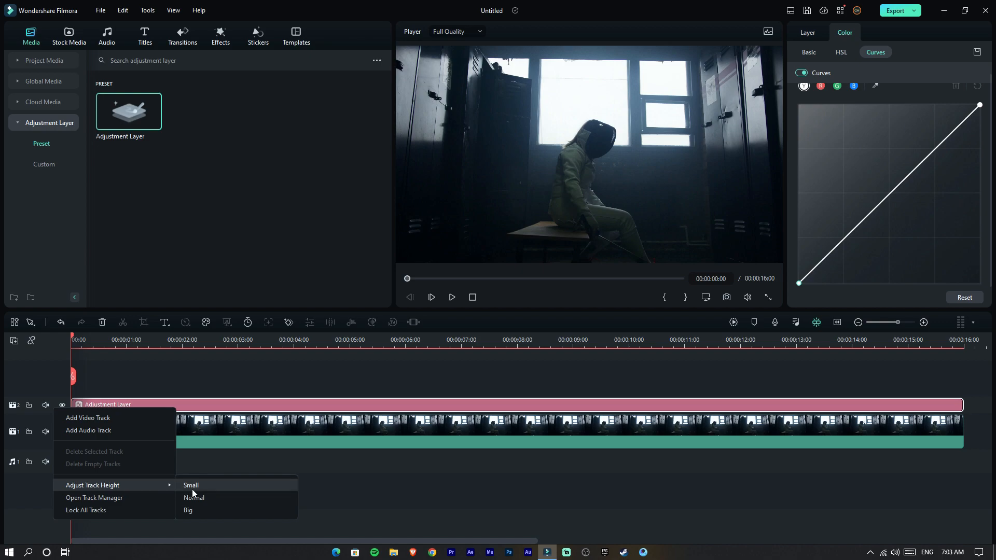
left_click(192, 498)
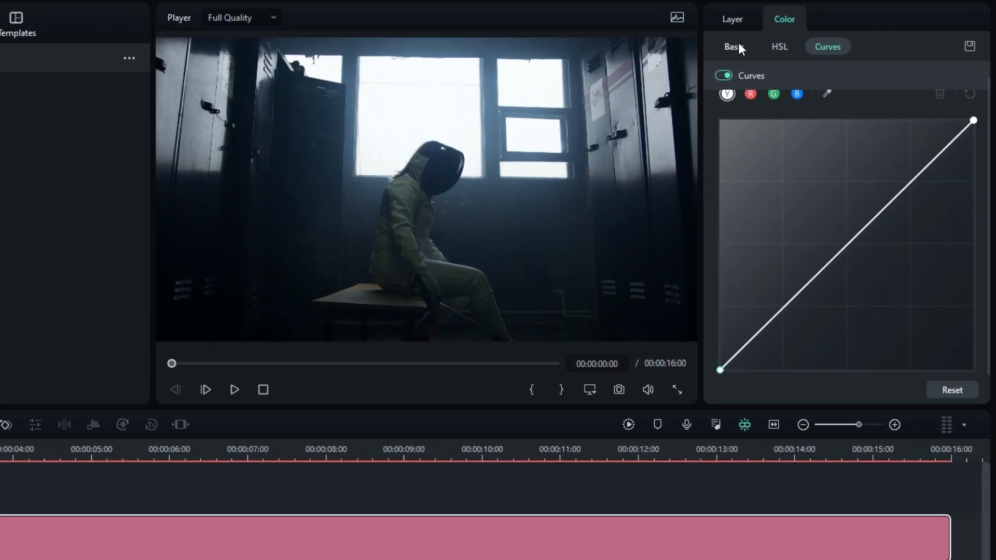
- Set the adjustment layer's saturation to -100 and shift the luma curve's black point strongly toward the highlights to isolate the bright windows
left_click(808, 50)
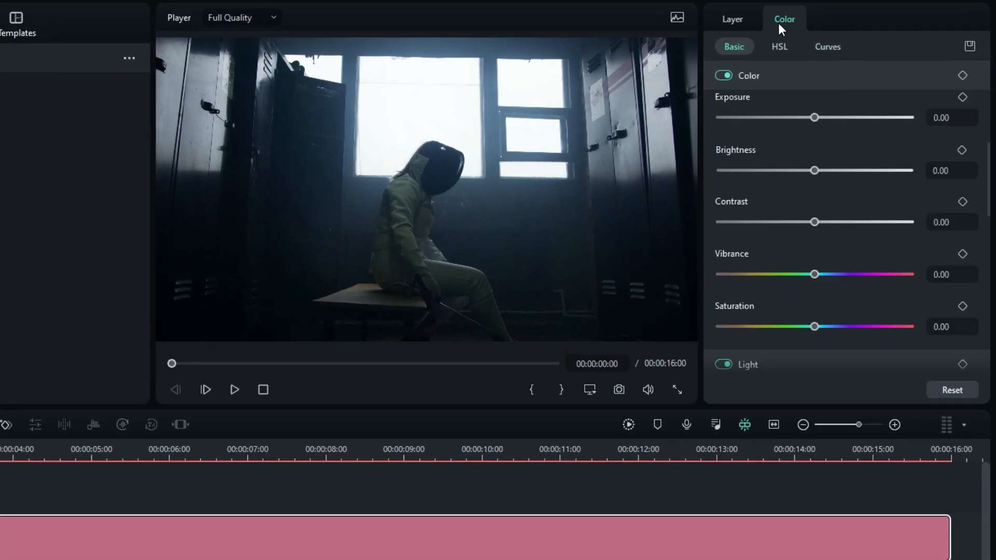
left_click_drag(814, 327, 734, 327)
left_click(824, 52)
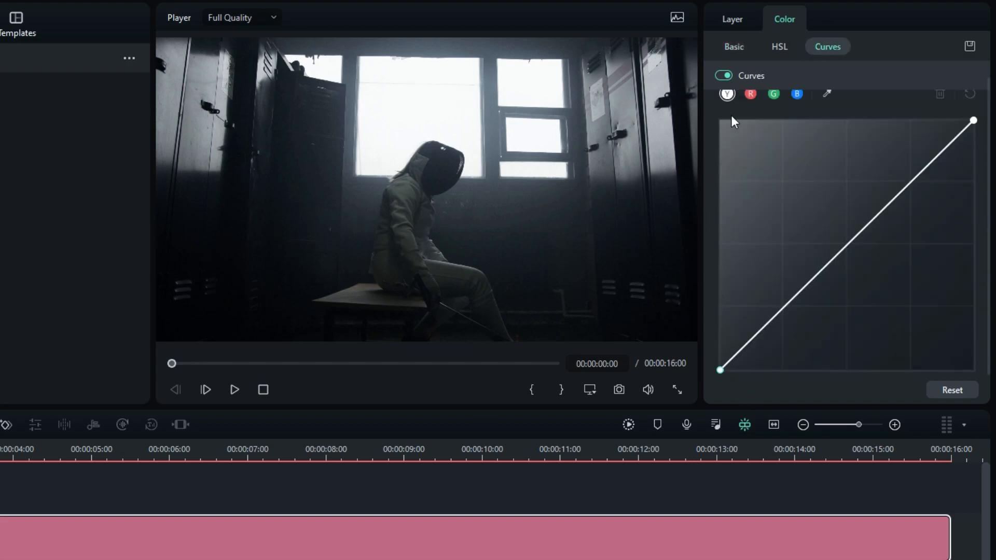
scroll(730, 114, "up", 1)
scroll(730, 133, "down", 1)
left_click_drag(721, 369, 928, 378)
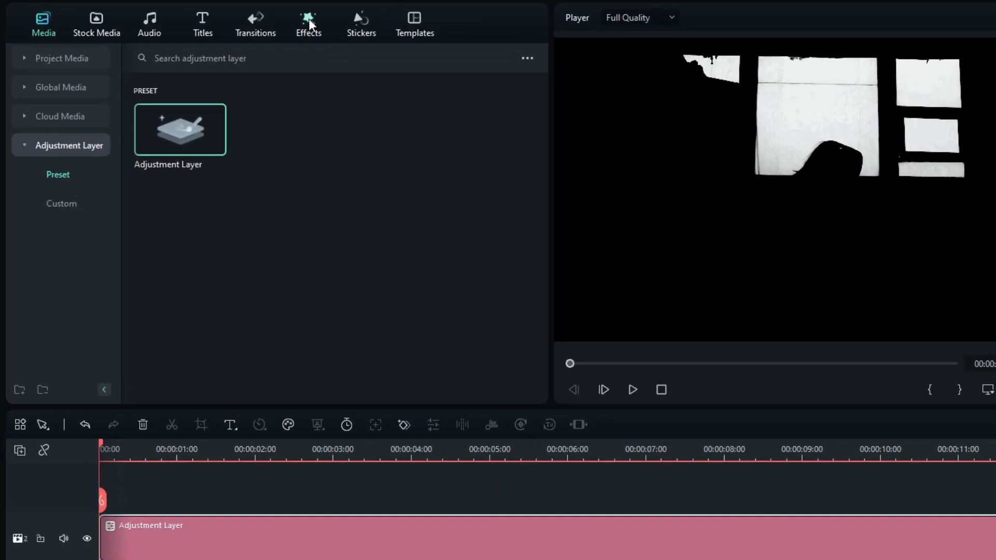
- Apply the NewBlue FX Stylizer effect Zoom Blur to the adjustment layer
left_click(203, 22)
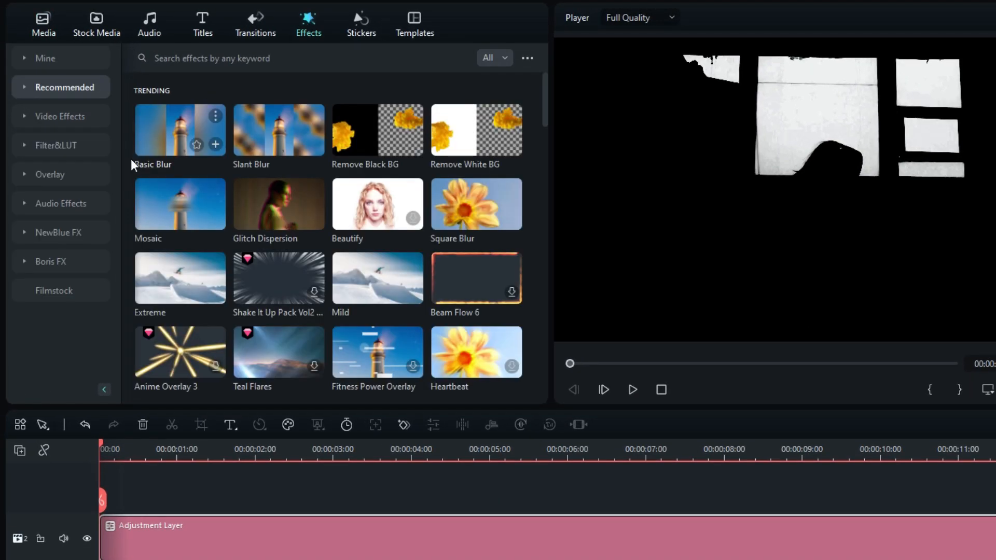
left_click(76, 231)
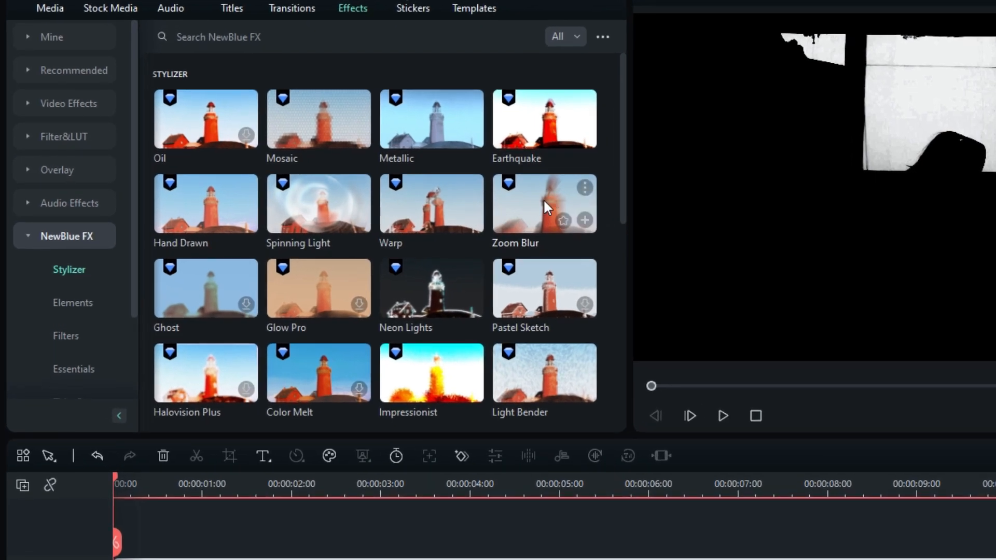
left_click_drag(532, 206, 530, 559)
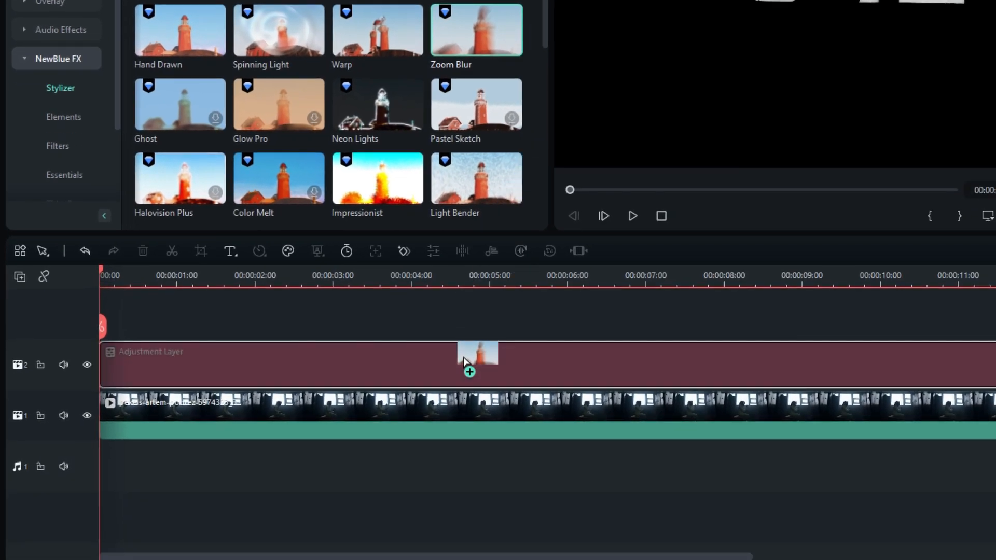
left_click_drag(464, 362, 467, 363)
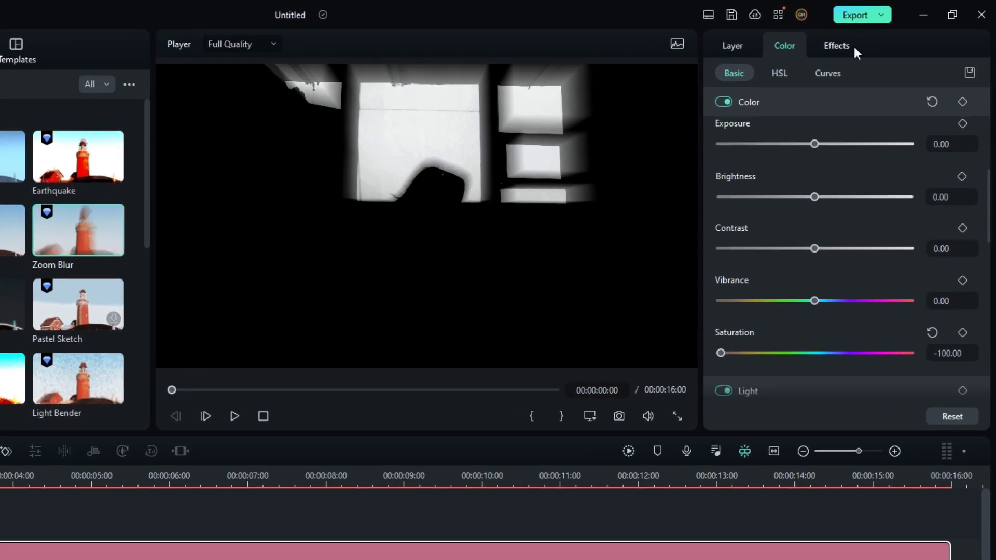
- Set the Zoom Blur effect's Zoom value to 40 on the adjustment layer
left_click(882, 32)
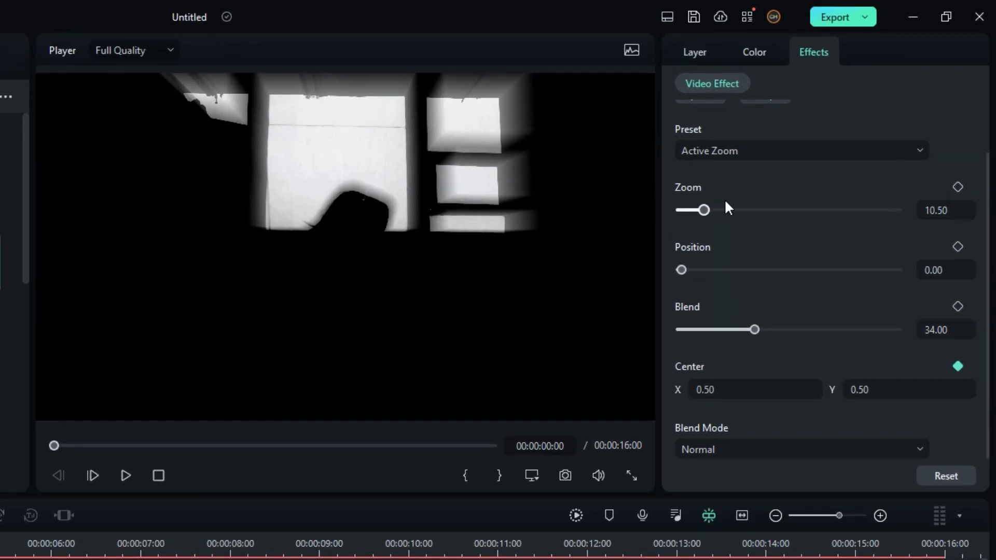
left_click_drag(705, 210, 766, 210)
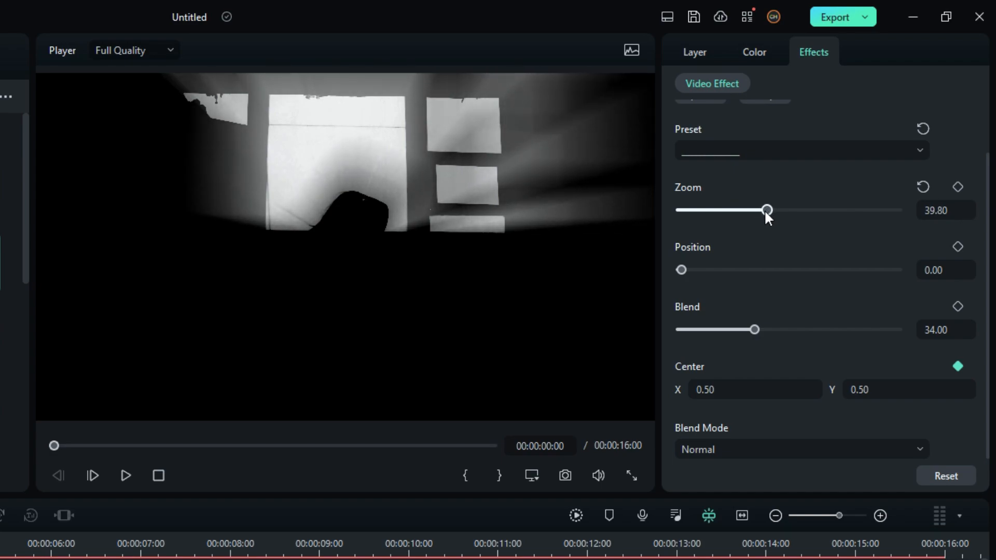
left_click(936, 211)
double_click(936, 211)
type("40")
key("Return")
mouse_move(681, 270)
left_mouse_down()
mouse_move(718, 276)
mouse_move(702, 265)
mouse_move(680, 270)
left_mouse_up()
left_click_drag(755, 330, 789, 327)
key("ctrl+z")
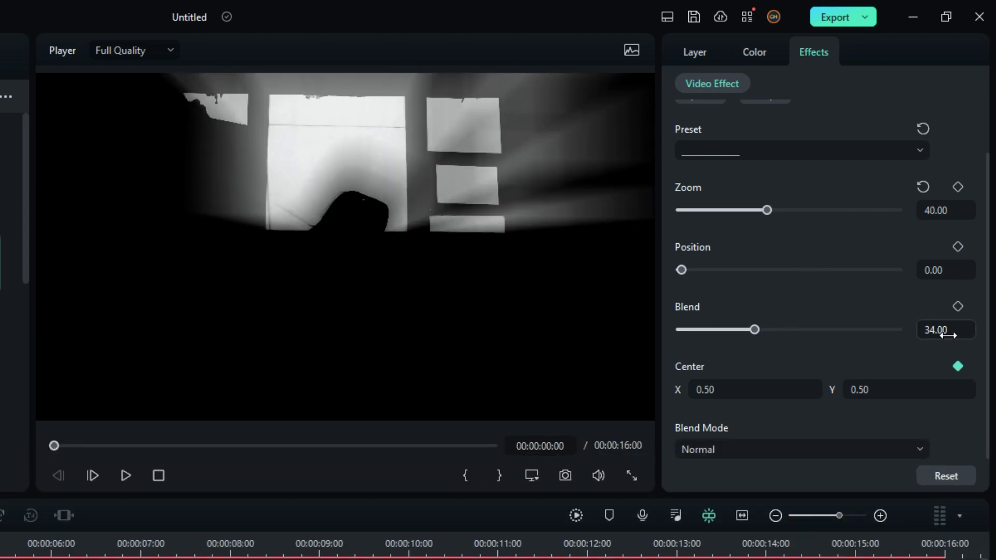
- Raise the Zoom Blur's Center Y to 16.50 and set the adjustment layer's blend mode to Screen
left_click_drag(870, 394, 880, 393)
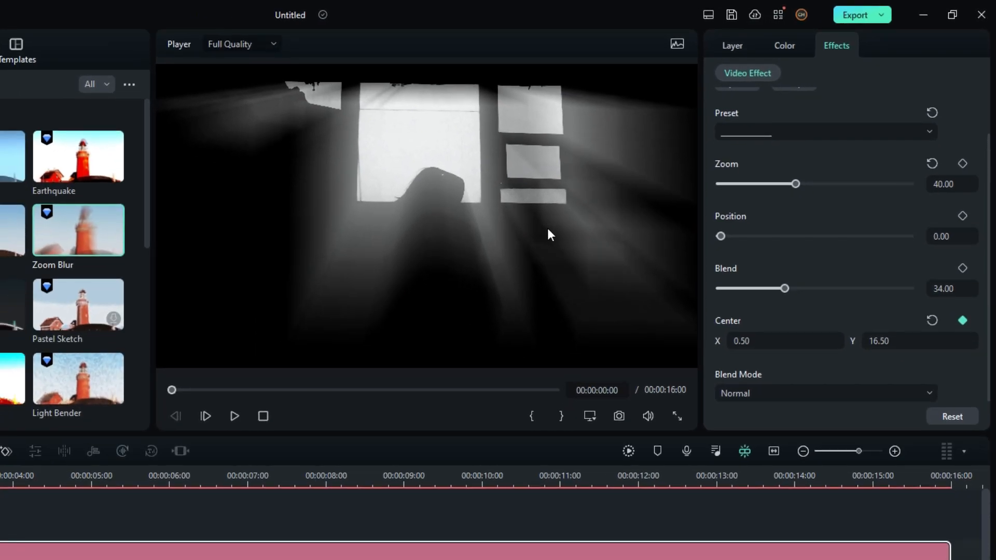
left_click(726, 47)
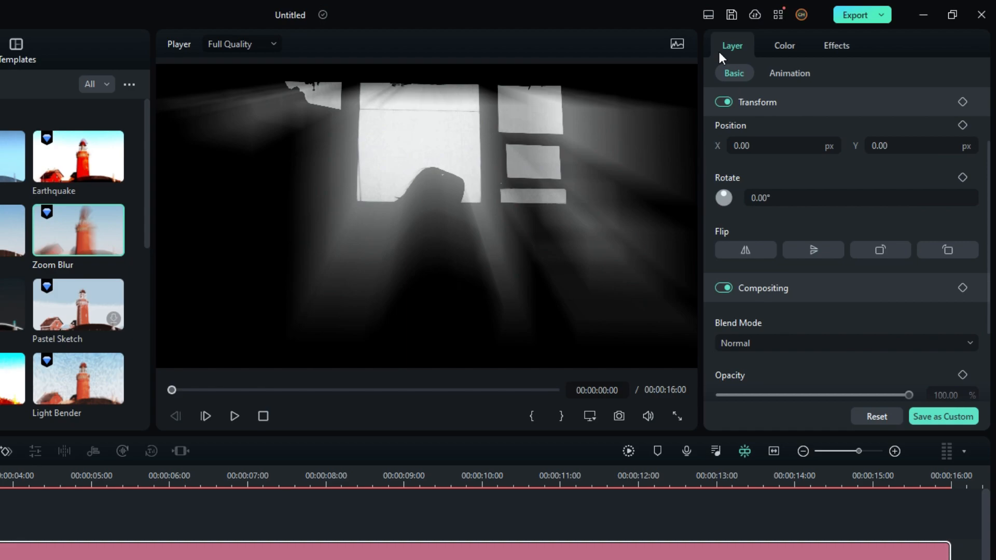
left_click(779, 347)
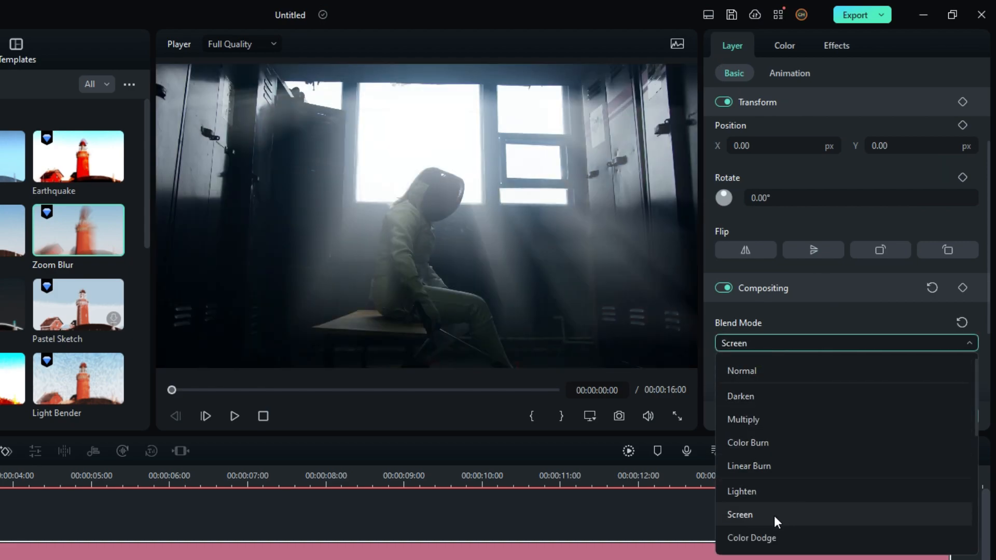
left_click(774, 515)
- Set the Zoom Blur's Center Y value to 1.20
left_click(843, 45)
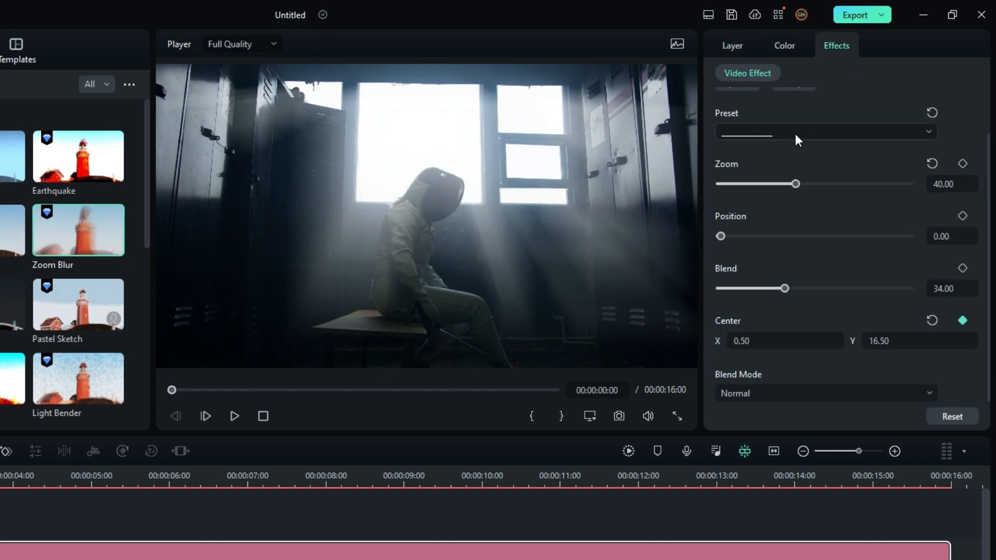
left_click(878, 339)
double_click(878, 339)
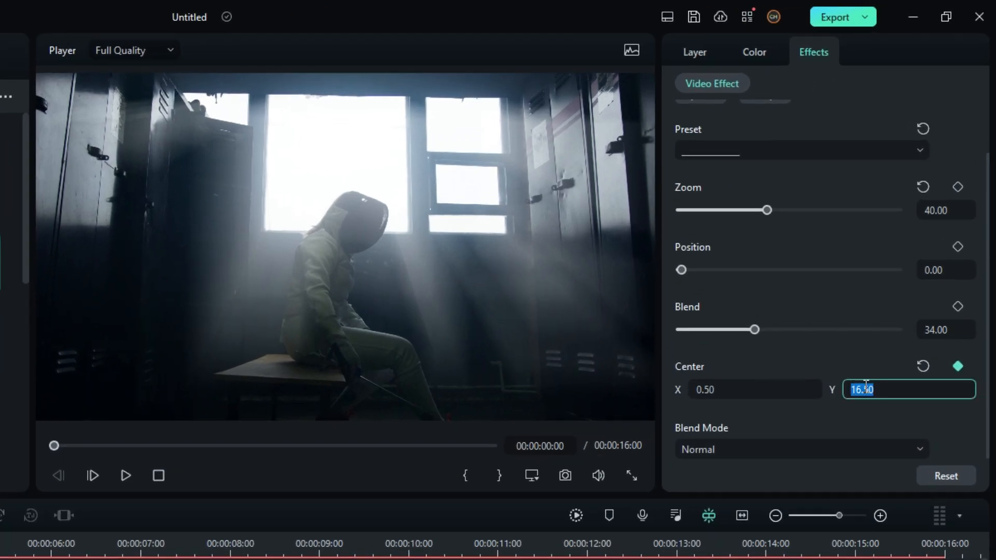
type("1.20")
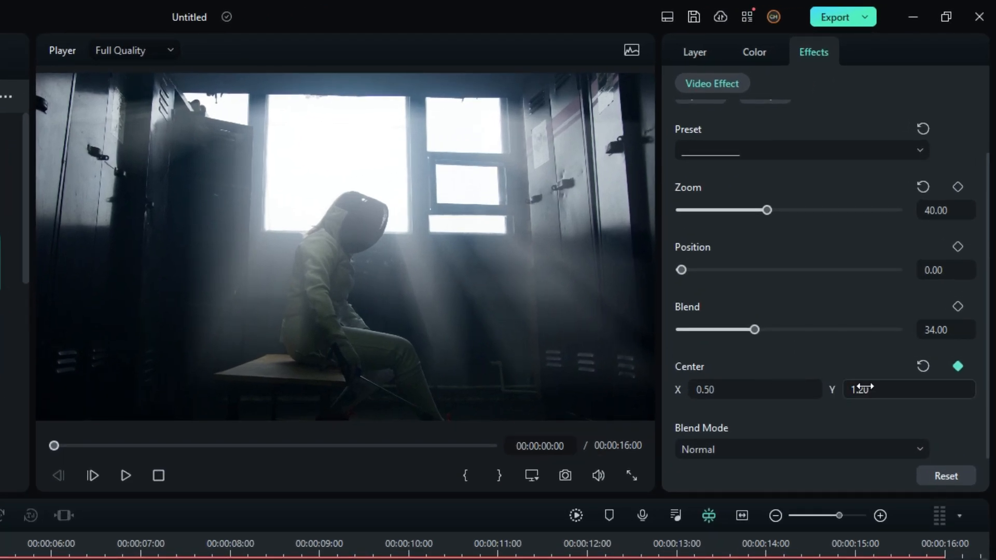
- Try a Center X value of 0.1 for the Zoom Blur, and restore it to 0.5
left_click(709, 389)
key("BackSpace")
key("BackSpace")
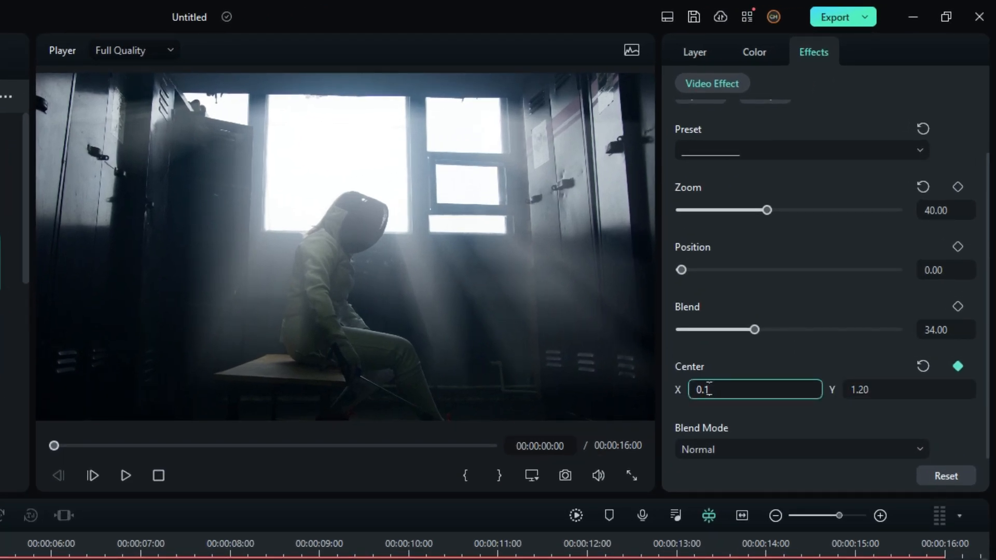
type("1")
key("Return")
left_click(729, 390)
key("BackSpace")
key("BackSpace")
type("5")
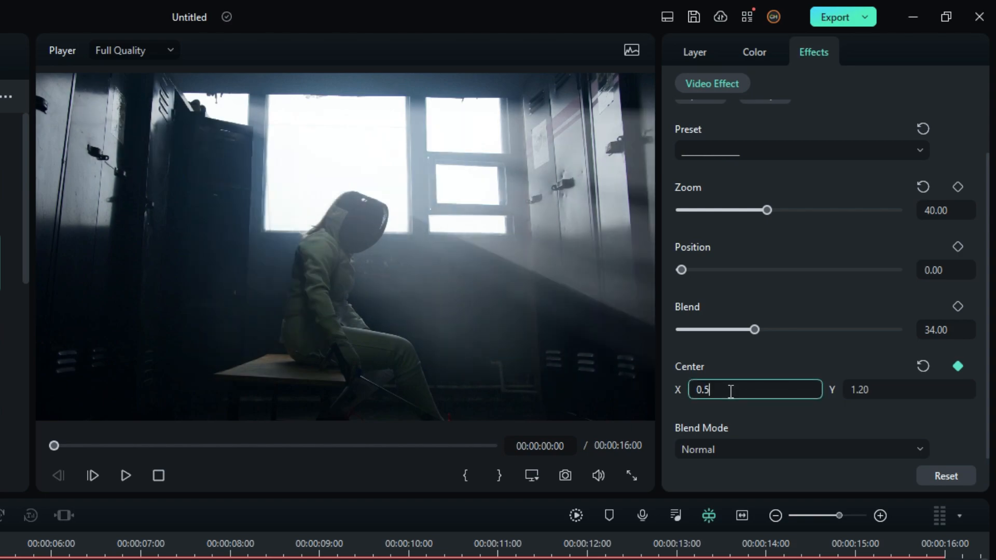
key("Return")
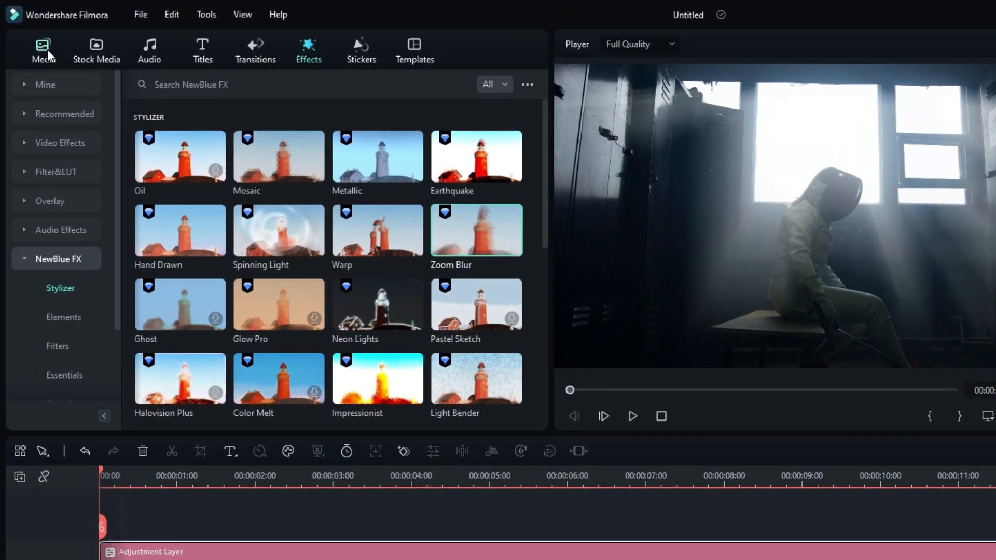
- Add a second adjustment layer on a new track above the first and extend it to the end of the clip
left_click(33, 36)
left_click_drag(173, 172, 446, 507)
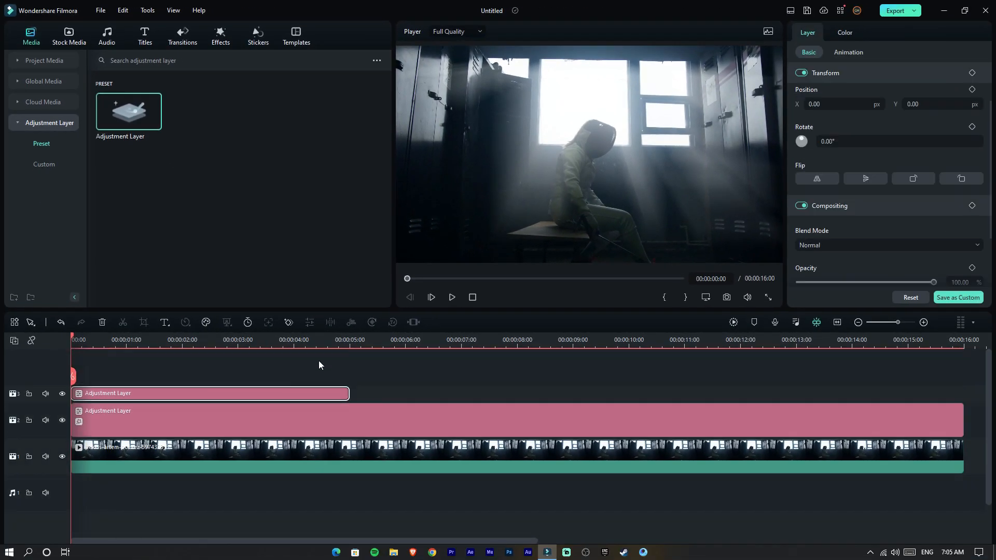
left_click_drag(349, 396, 960, 383)
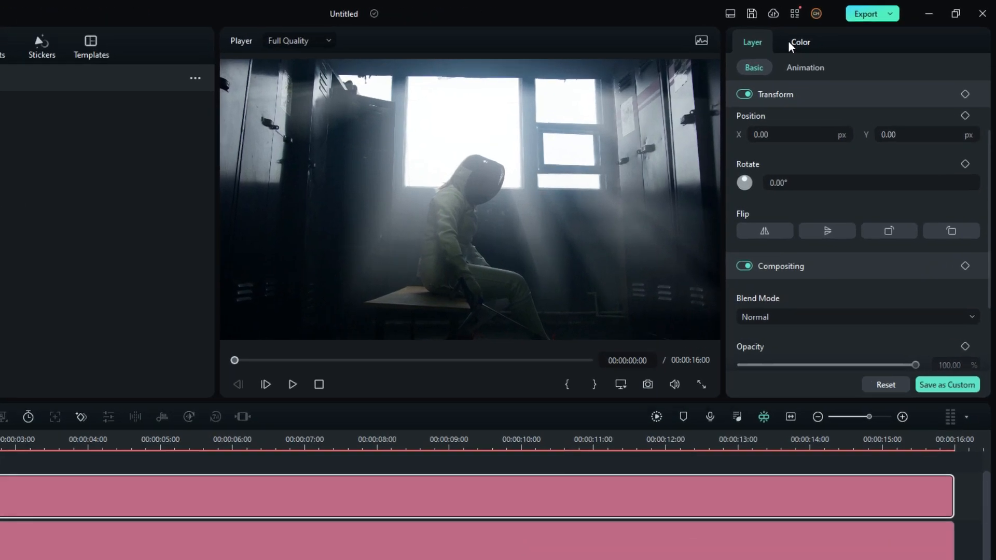
- Darken the second adjustment layer's luma curve by pulling one shadow point and one highlight point below the diagonal
left_click(837, 33)
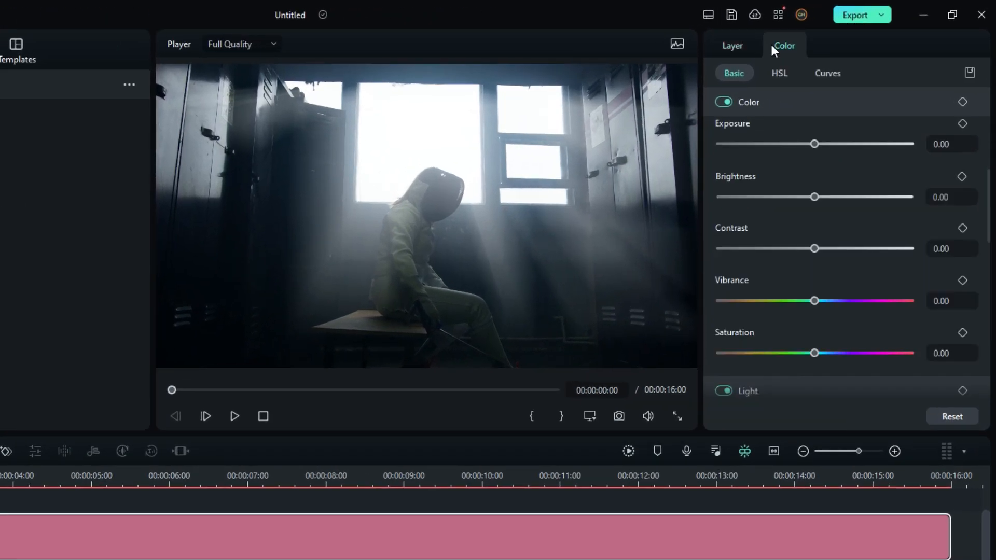
left_click(827, 73)
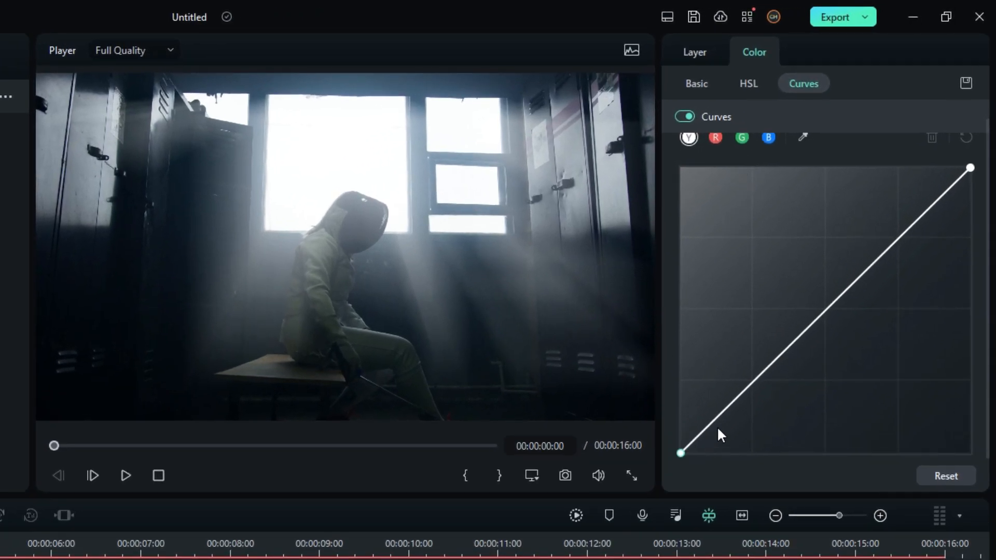
left_click(759, 378)
left_click_drag(757, 379, 772, 393)
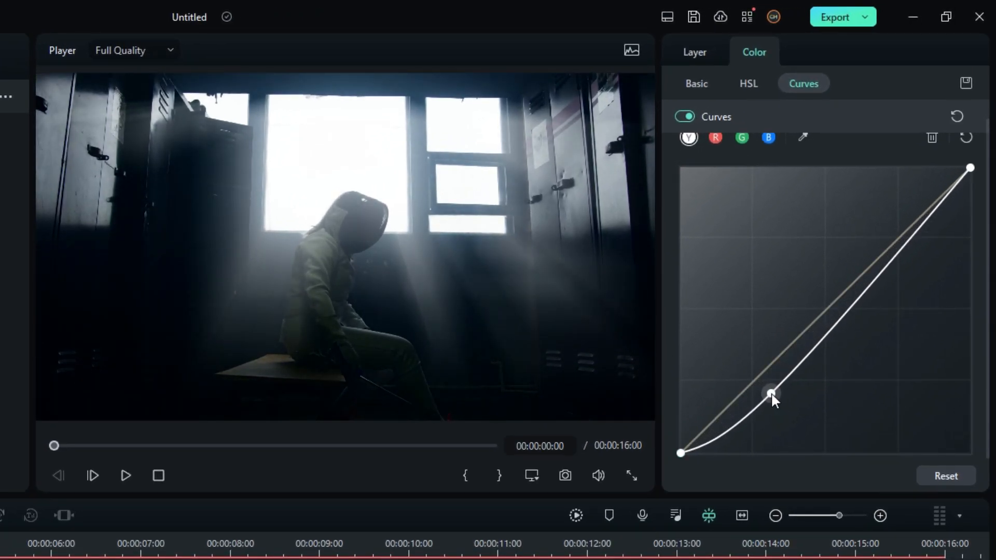
left_click_drag(913, 232, 925, 268)
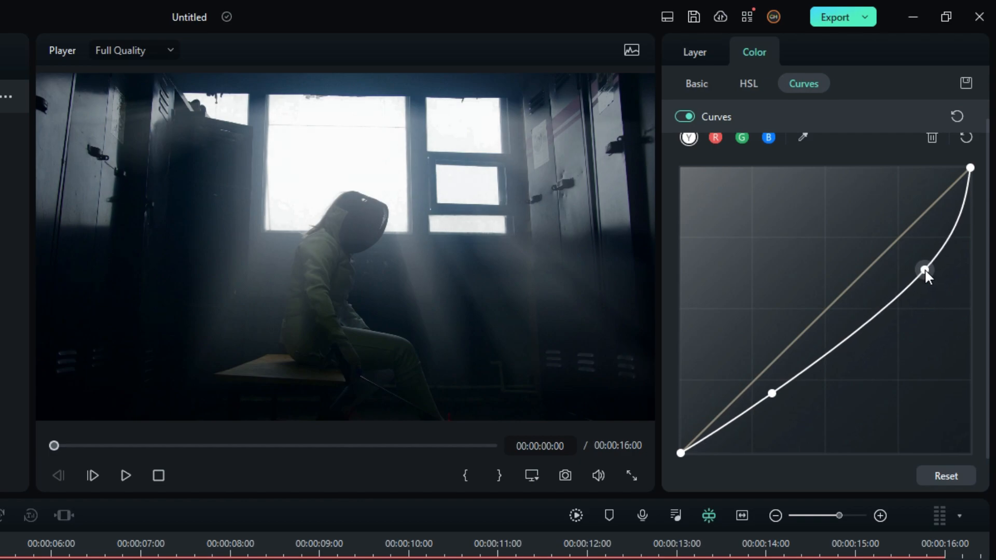
- Raise the midtones of the blue, green and red curves on the second adjustment layer, lifting red the least for a teal-blue tint
scroll(773, 171, "up", 1)
left_click(769, 157)
left_click_drag(829, 319, 807, 308)
left_click(743, 157)
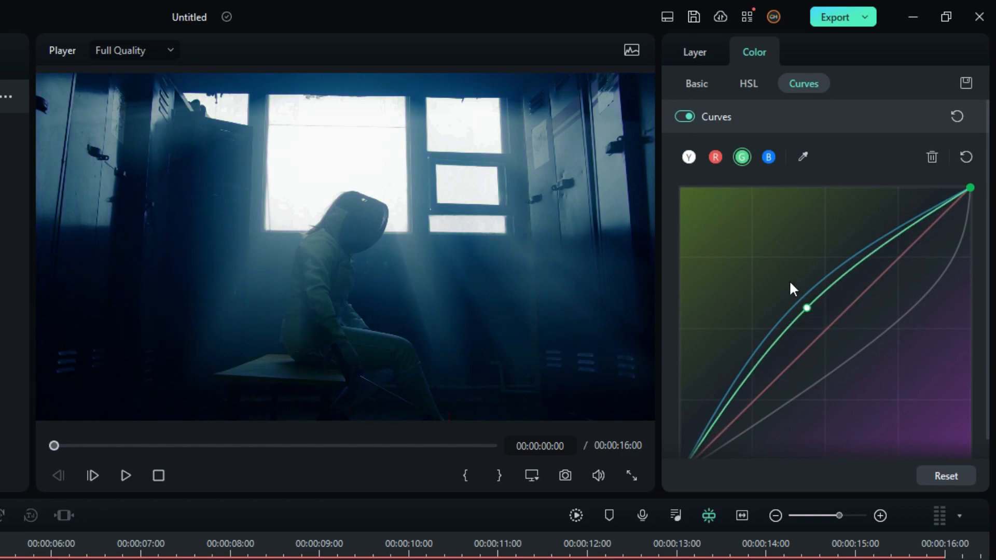
left_click(715, 157)
left_click_drag(812, 348, 813, 321)
left_click(743, 157)
left_click(715, 157)
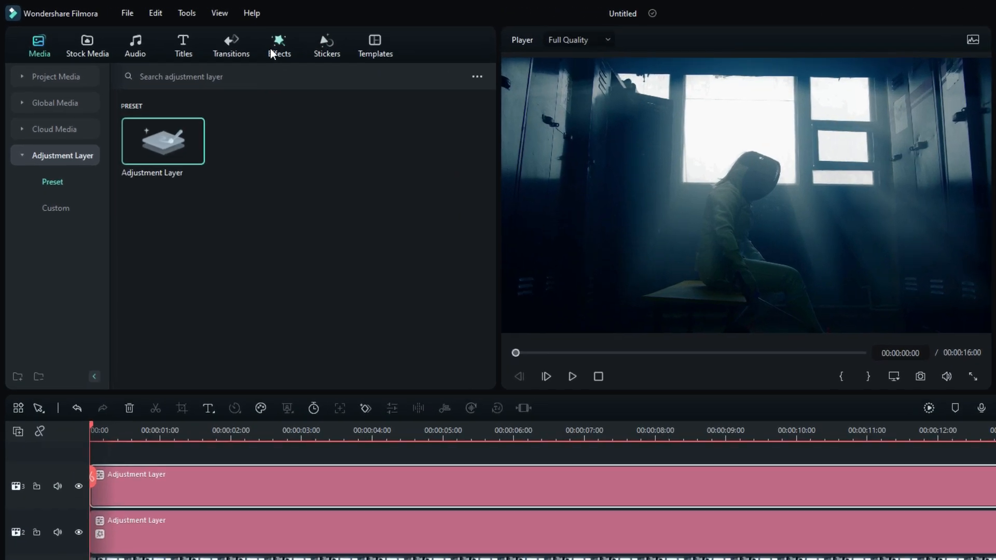
- Search the effects for "cinema" and apply Cinema 21:9 to the upper adjustment layer
left_click(213, 37)
left_click(67, 114)
left_click(234, 84)
type("cinema")
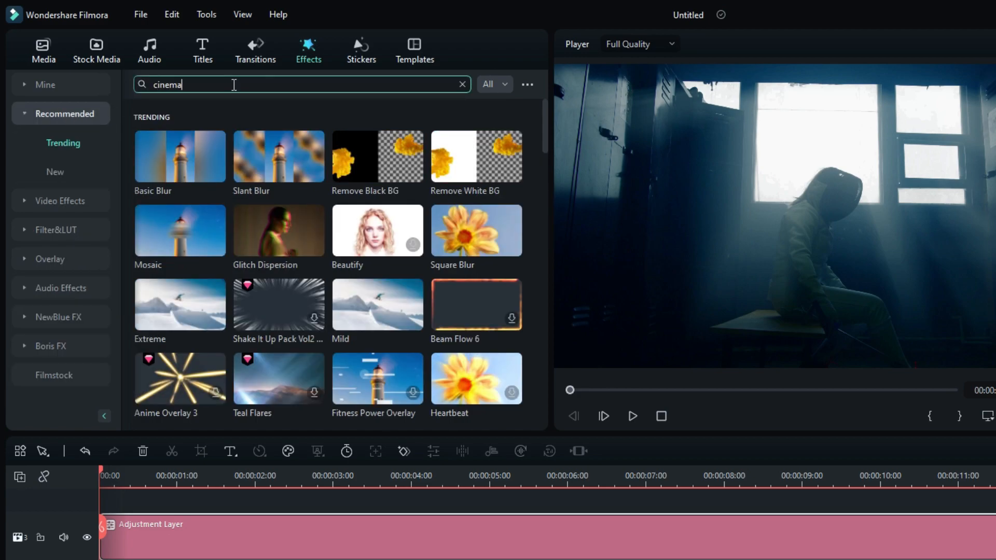
key("Return")
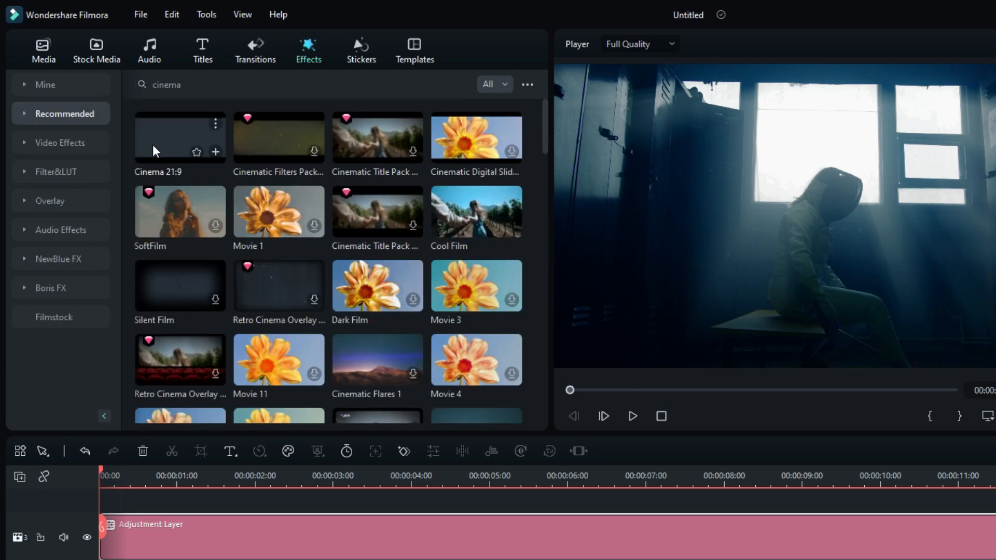
left_click_drag(167, 140, 429, 559)
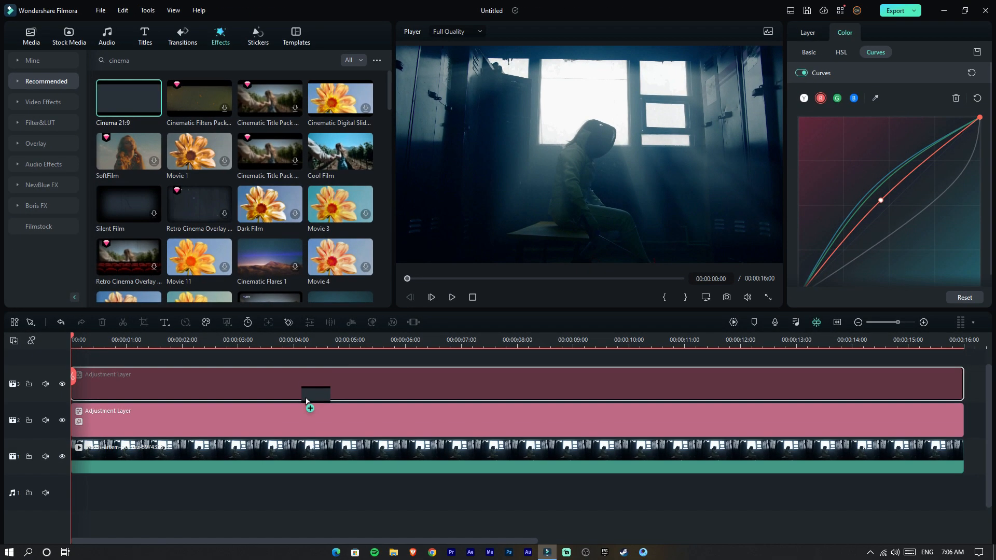
left_click_drag(306, 401, 269, 396)
- Render the timeline preview and play back the graded sequence from the beginning
left_click(733, 322)
left_click(31, 36)
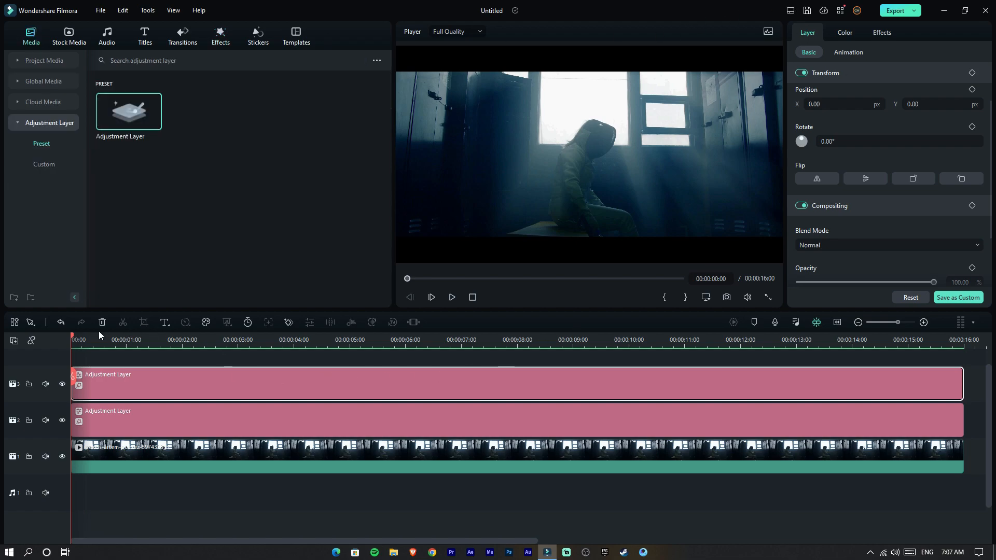
key("space")
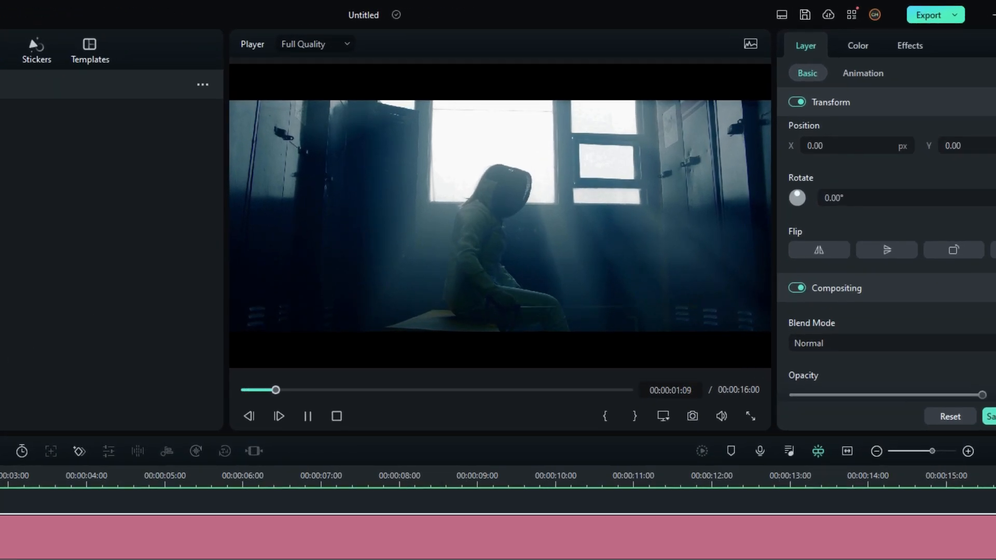